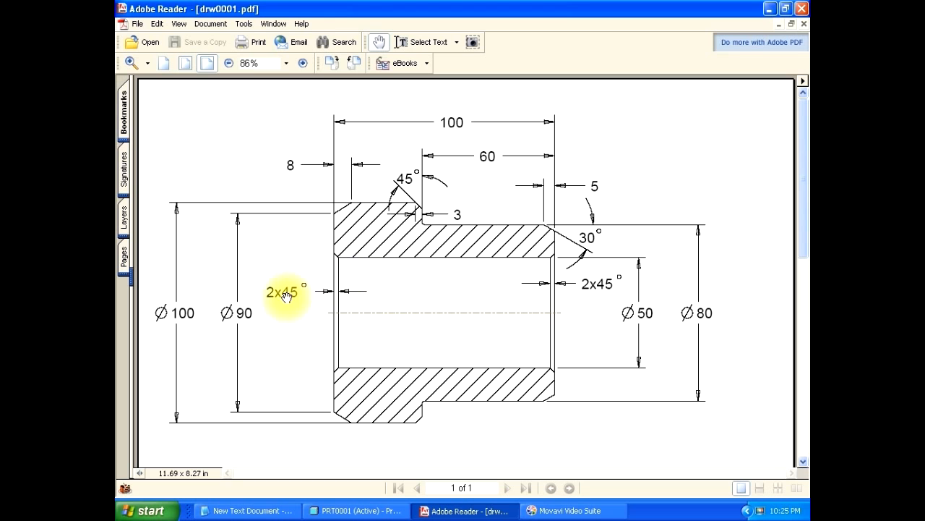
Switch to Pro/ENGINEER and chamfer the bore's edges at both ends with a D x D chamfer, D set to 2
{"action": "left_click", "coordinate": [354, 510]}
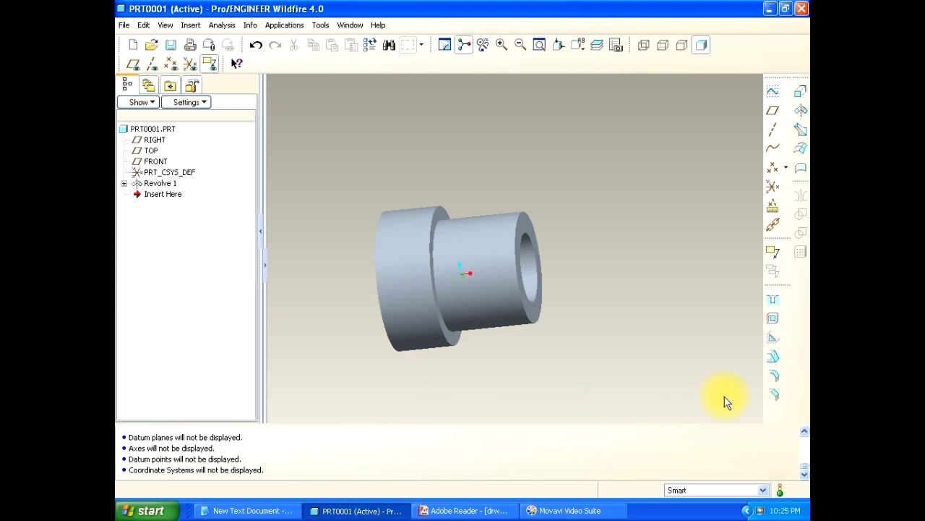
{"action": "left_click", "coordinate": [772, 398]}
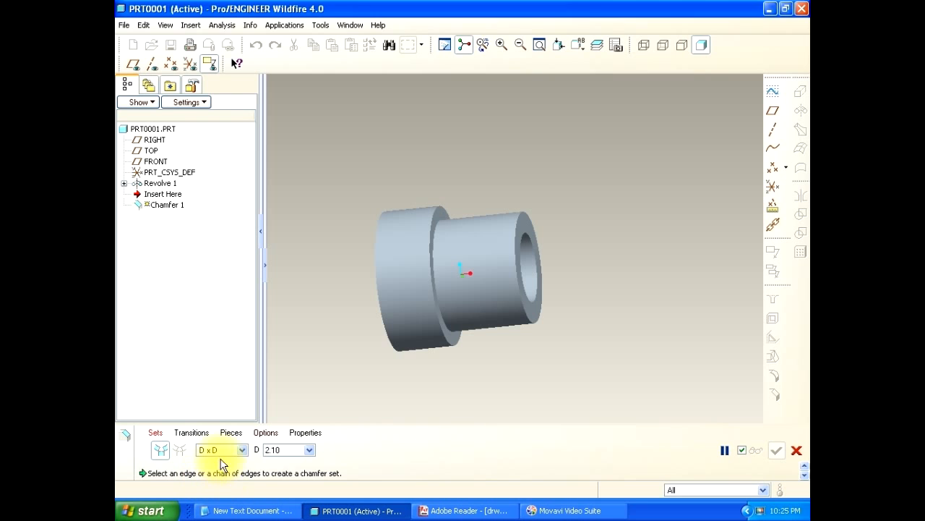
{"action": "double_click", "coordinate": [285, 449]}
{"action": "type", "text": "2"}
{"action": "key", "text": "Return"}
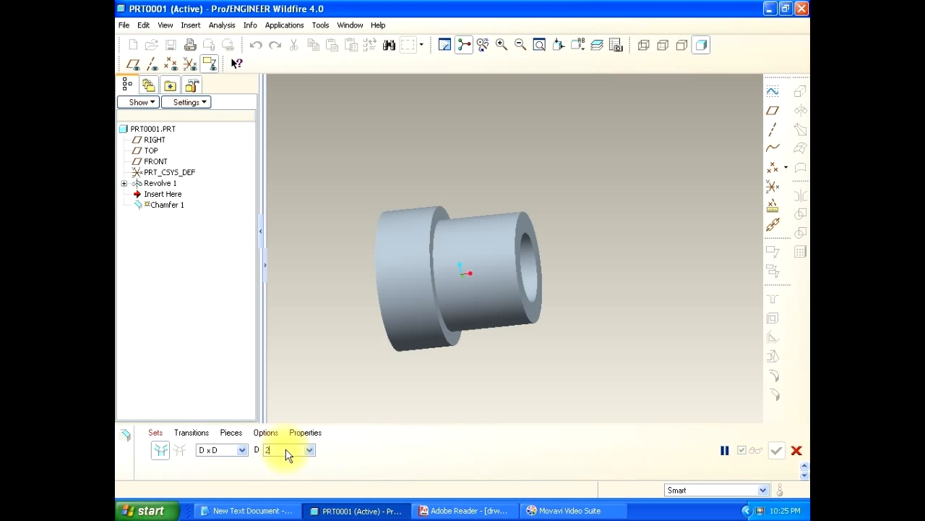
{"action": "left_click", "coordinate": [538, 276]}
{"action": "middle_click_drag", "start_coordinate": [538, 276], "coordinate": [513, 277]}
{"action": "left_click", "coordinate": [392, 293]}
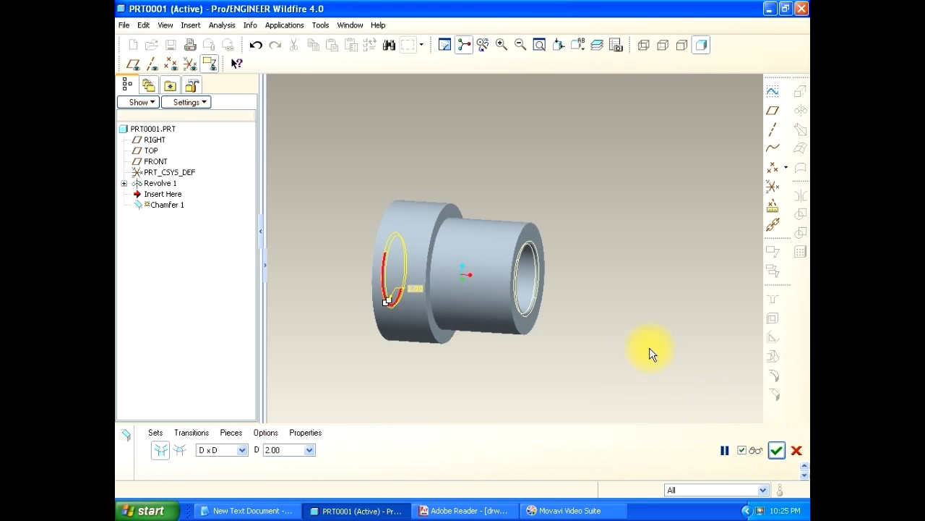
{"action": "left_click", "coordinate": [777, 451]}
Inspect the bore chamfers from both ends, reopening their definition to review the dimension scheme and value, and accept it
{"action": "middle_click_drag", "start_coordinate": [603, 347], "coordinate": [634, 312]}
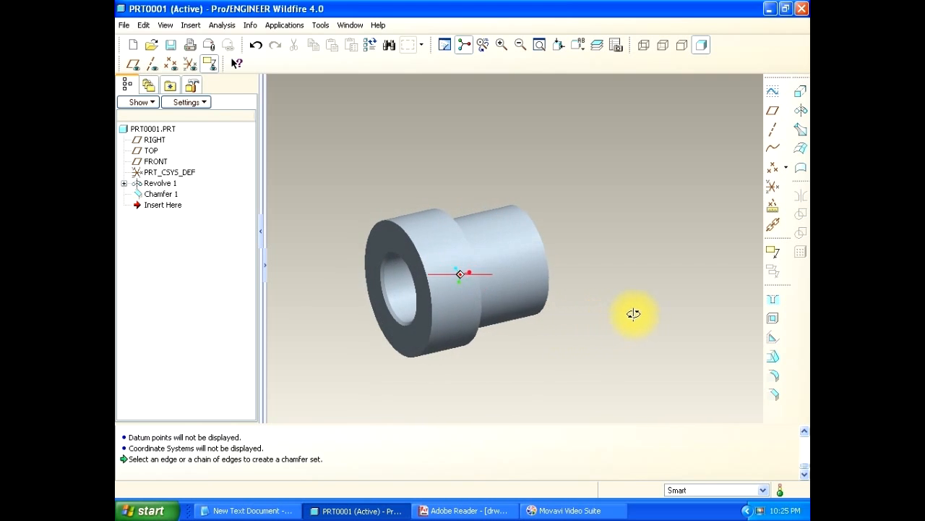
{"action": "left_click", "coordinate": [388, 309]}
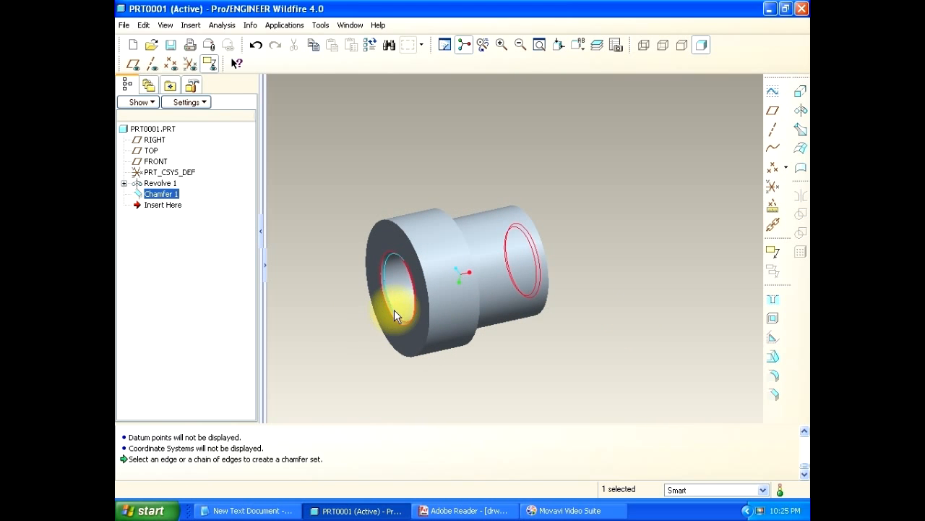
{"action": "right_click", "coordinate": [394, 310]}
{"action": "left_click", "coordinate": [429, 218]}
{"action": "middle_click_drag", "start_coordinate": [376, 270], "coordinate": [341, 273]}
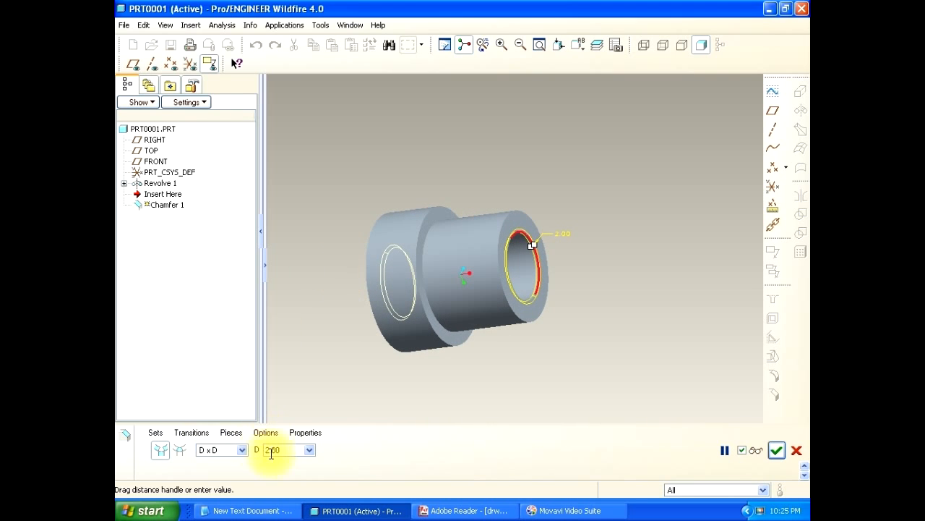
{"action": "left_click", "coordinate": [774, 450]}
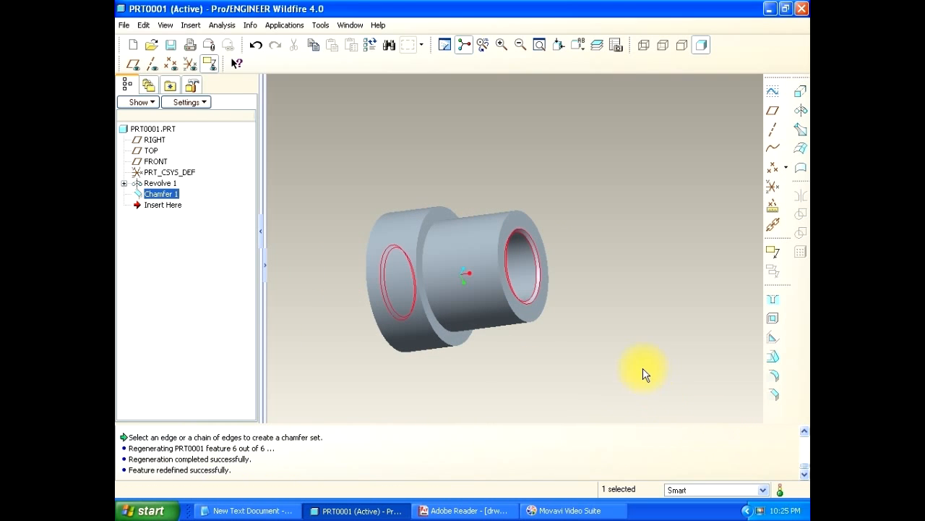
Check the drawing in Adobe Reader, return to Pro/ENGINEER and start a D1 x D2 chamfer on the large cylinder's outer end edge
{"action": "left_click", "coordinate": [455, 511]}
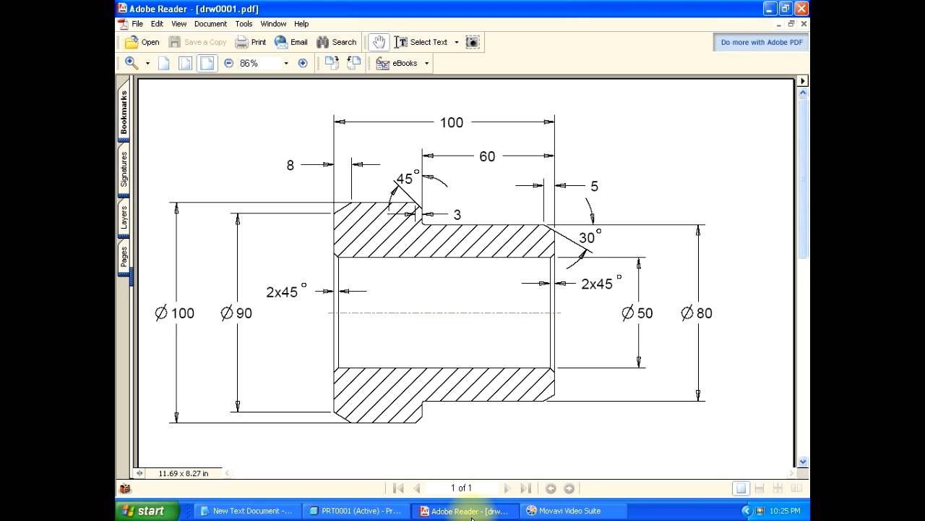
{"action": "left_click", "coordinate": [347, 510]}
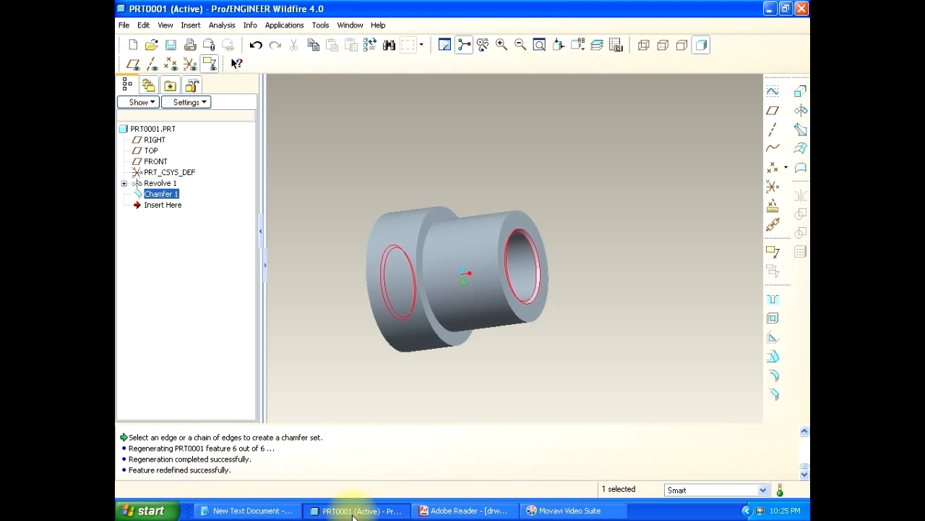
{"action": "left_click", "coordinate": [462, 385]}
{"action": "mouse_move", "coordinate": [473, 372]}
{"action": "middle_mouse_down"}
{"action": "mouse_move", "coordinate": [504, 358]}
{"action": "mouse_move", "coordinate": [485, 351]}
{"action": "mouse_move", "coordinate": [483, 360]}
{"action": "middle_mouse_up"}
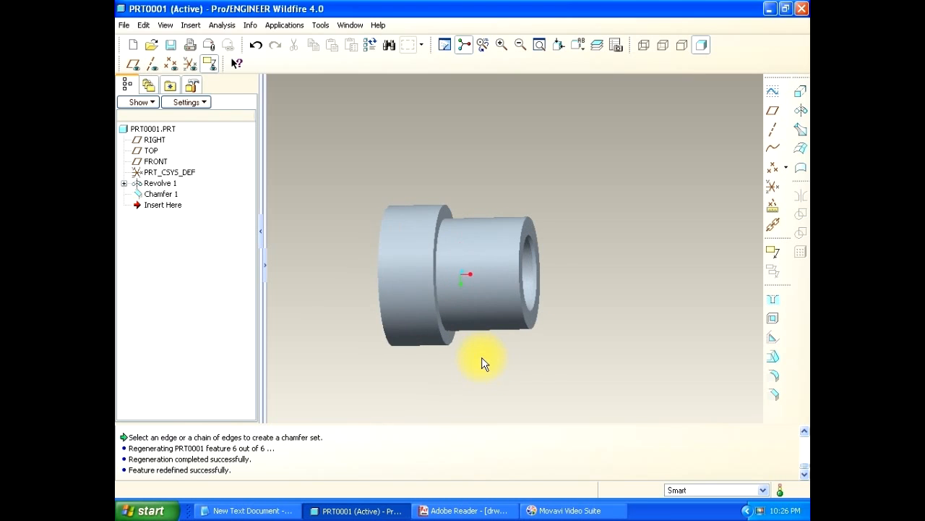
{"action": "left_click", "coordinate": [773, 395]}
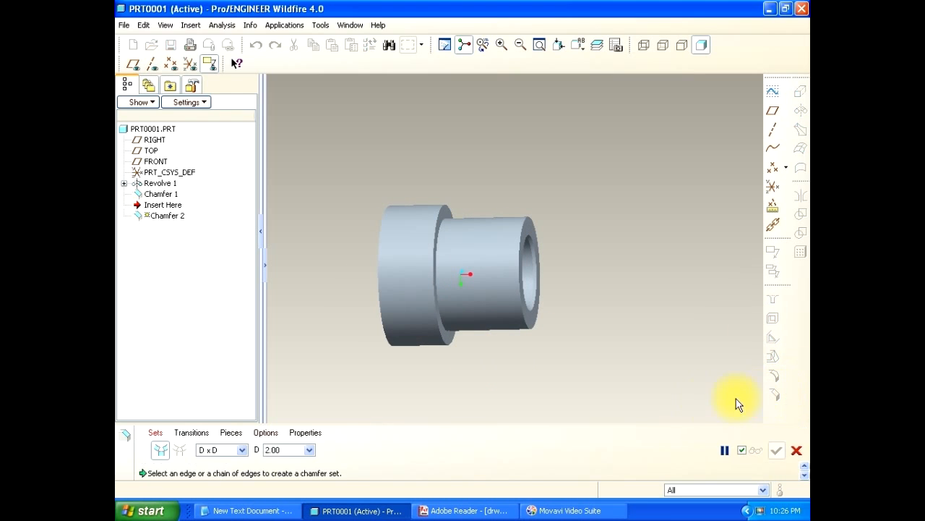
{"action": "left_click", "coordinate": [242, 449]}
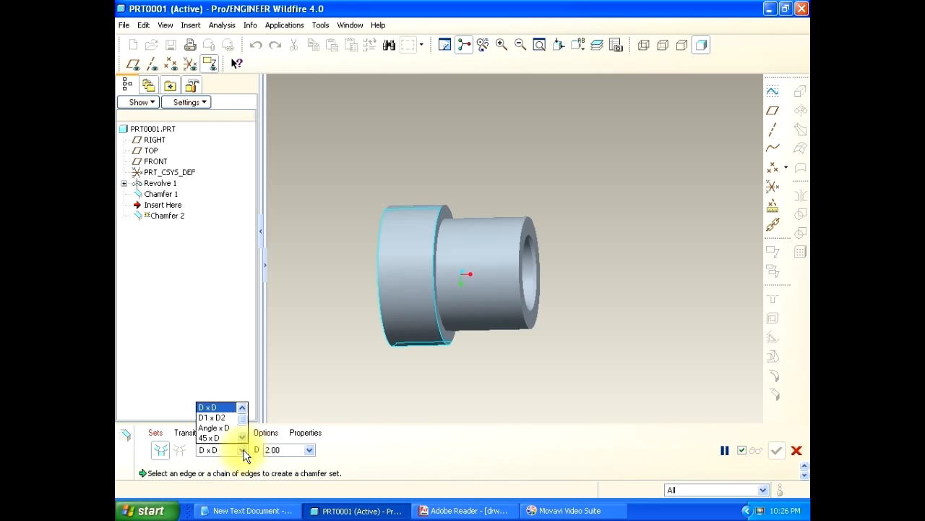
{"action": "left_click", "coordinate": [213, 418]}
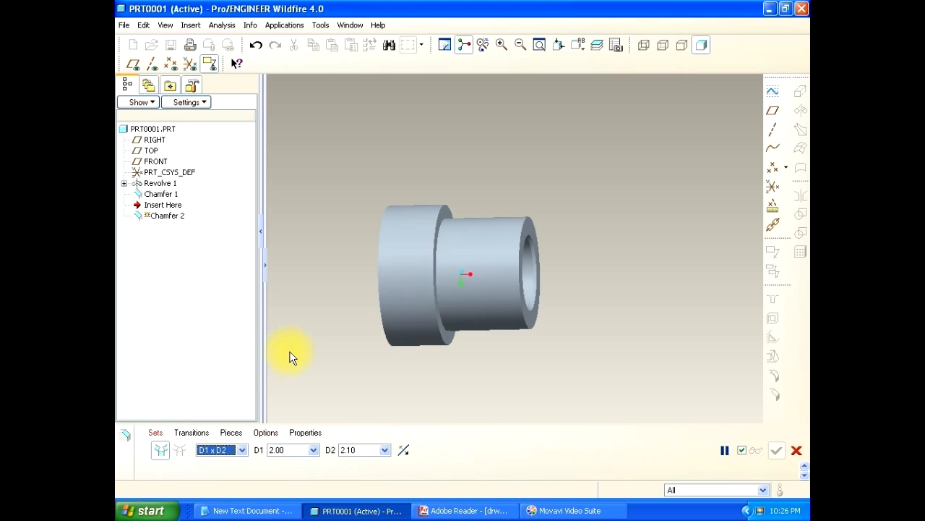
{"action": "middle_click_drag", "start_coordinate": [289, 355], "coordinate": [330, 337]}
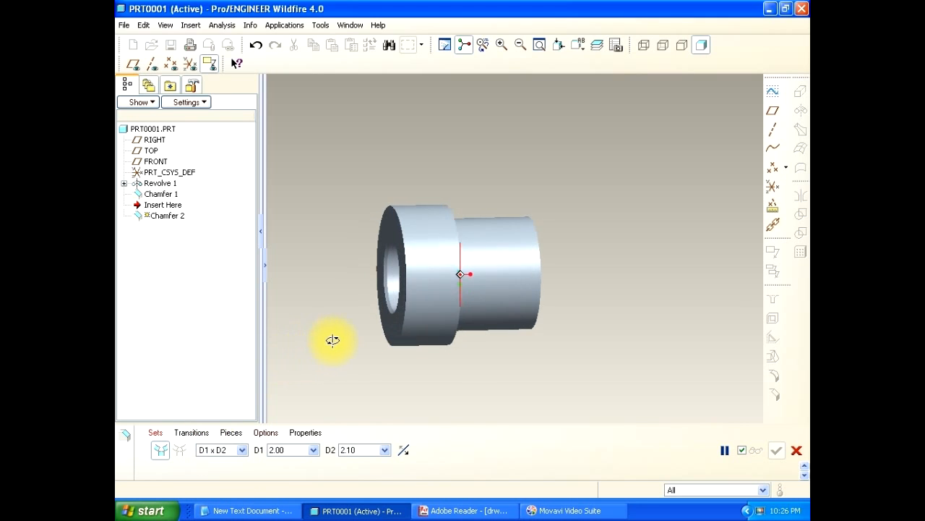
{"action": "left_click", "coordinate": [392, 210]}
Set the end-edge chamfer's D1 to 5 and D2 to 8, inspect the preview and complete the chamfer
{"action": "left_click", "coordinate": [293, 449]}
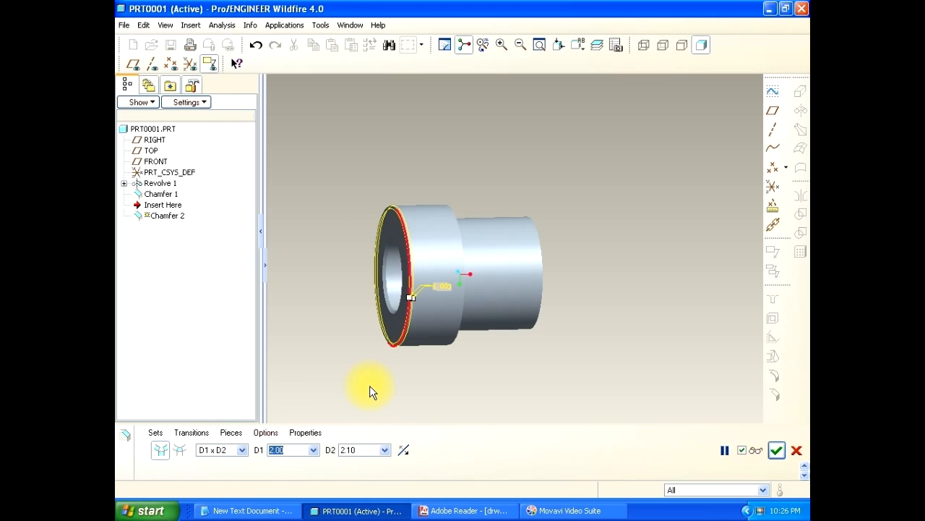
{"action": "type", "text": "5"}
{"action": "key", "text": "Return"}
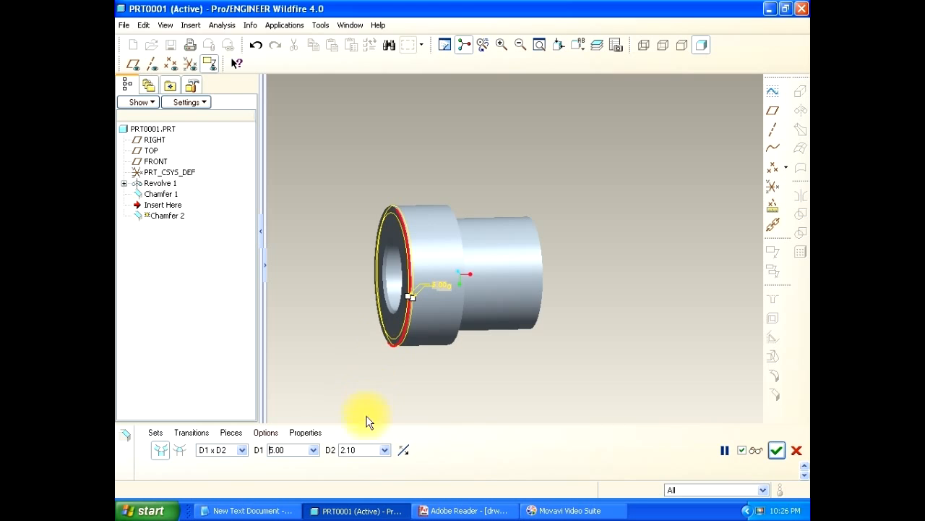
{"action": "left_click", "coordinate": [366, 449]}
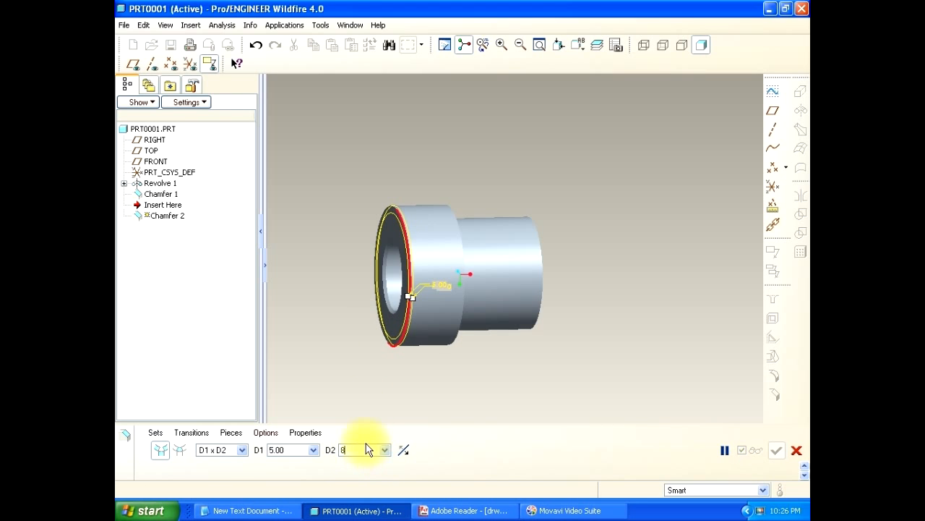
{"action": "type", "text": "8"}
{"action": "key", "text": "Return"}
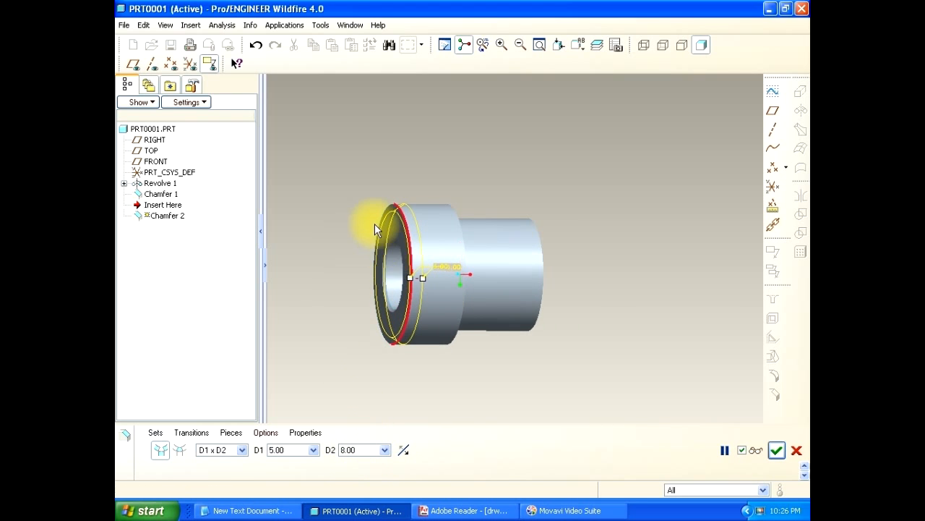
{"action": "scroll", "coordinate": [374, 226], "scroll_direction": "down", "scroll_amount": 3}
{"action": "middle_click_drag", "start_coordinate": [373, 260], "coordinate": [374, 232]}
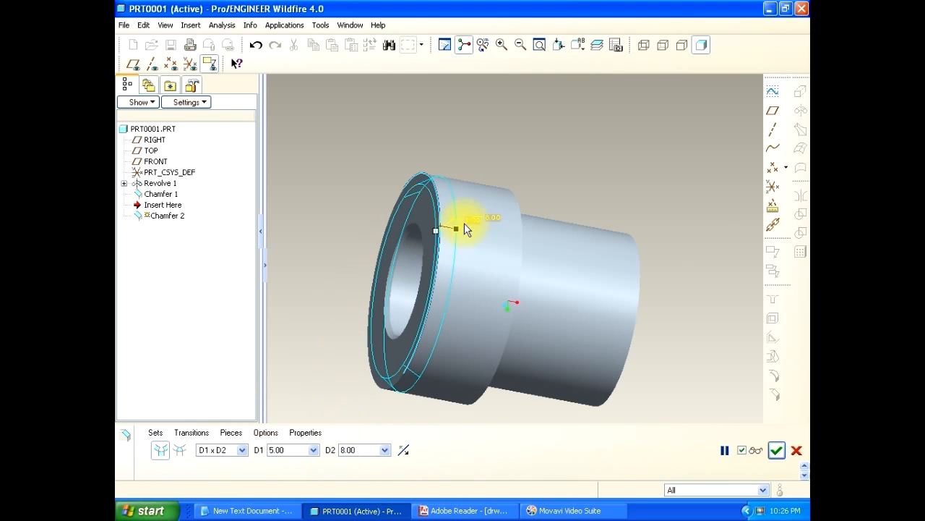
{"action": "mouse_move", "coordinate": [442, 189]}
{"action": "middle_mouse_down"}
{"action": "mouse_move", "coordinate": [374, 295]}
{"action": "mouse_move", "coordinate": [363, 253]}
{"action": "middle_mouse_up"}
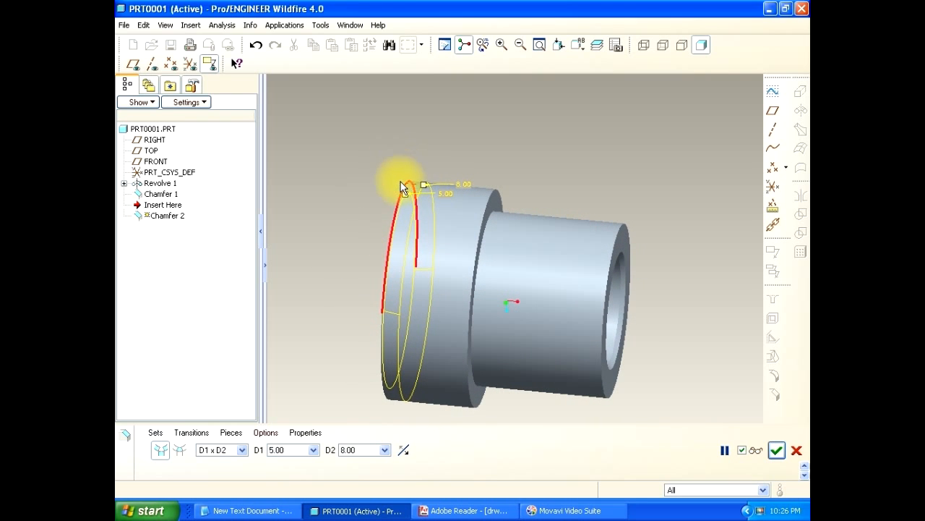
{"action": "left_click", "coordinate": [776, 450]}
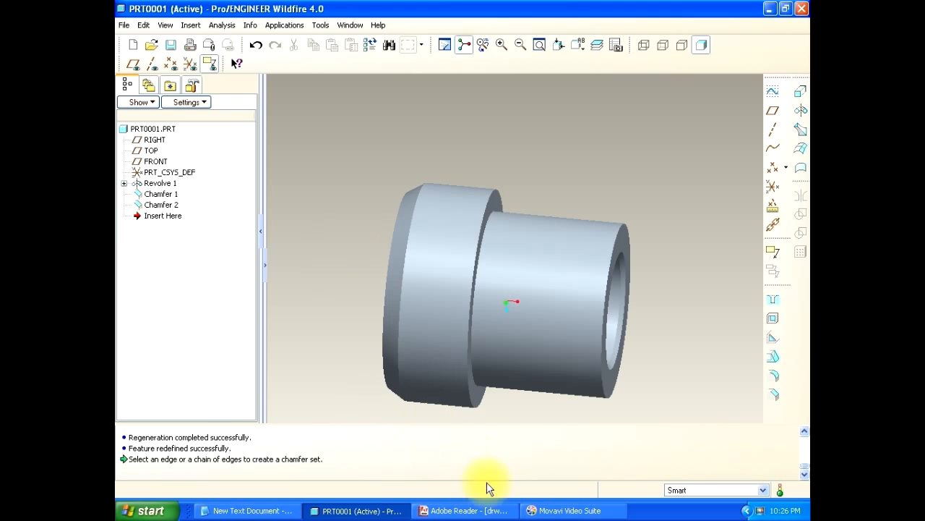
Check the drawing in Adobe Reader, and review and accept the large end's D1 x D2 chamfer definition in Pro/ENGINEER
{"action": "left_click", "coordinate": [471, 510]}
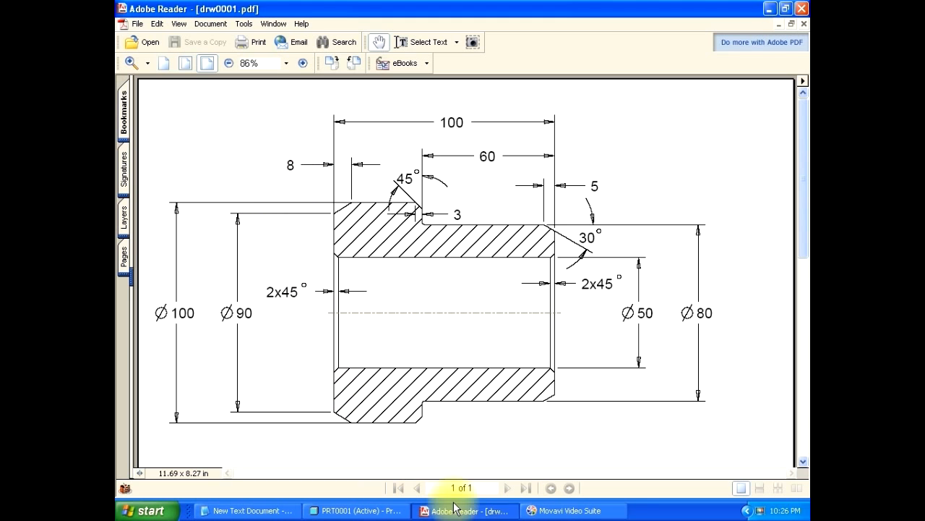
{"action": "left_click", "coordinate": [373, 510]}
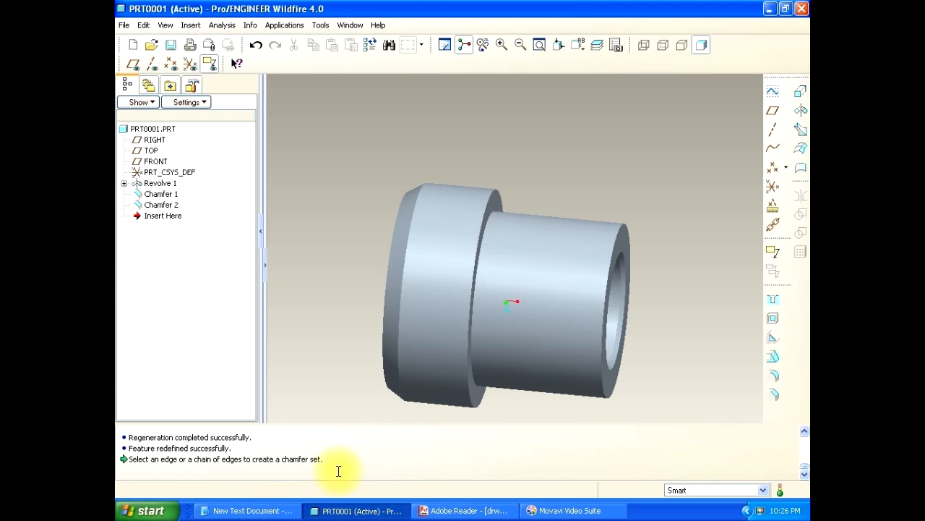
{"action": "left_click", "coordinate": [392, 240]}
{"action": "right_click", "coordinate": [392, 238]}
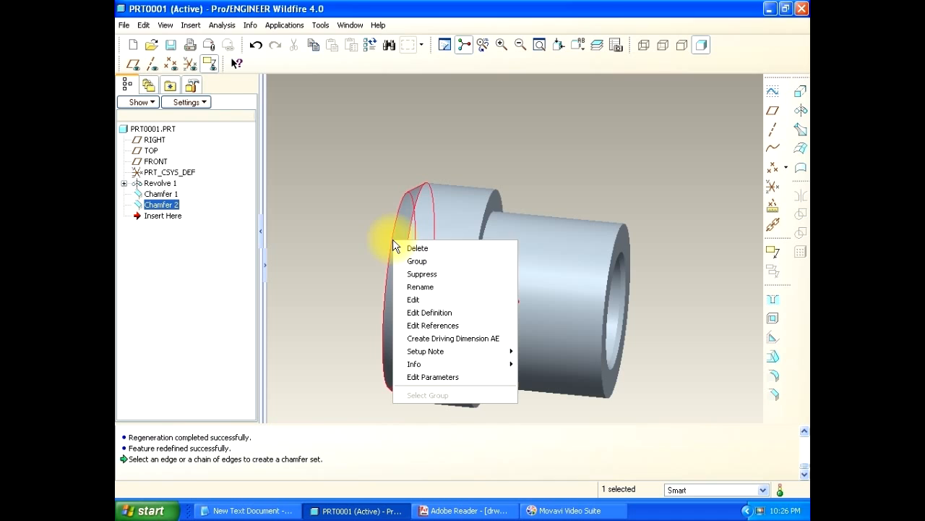
{"action": "left_click", "coordinate": [426, 312]}
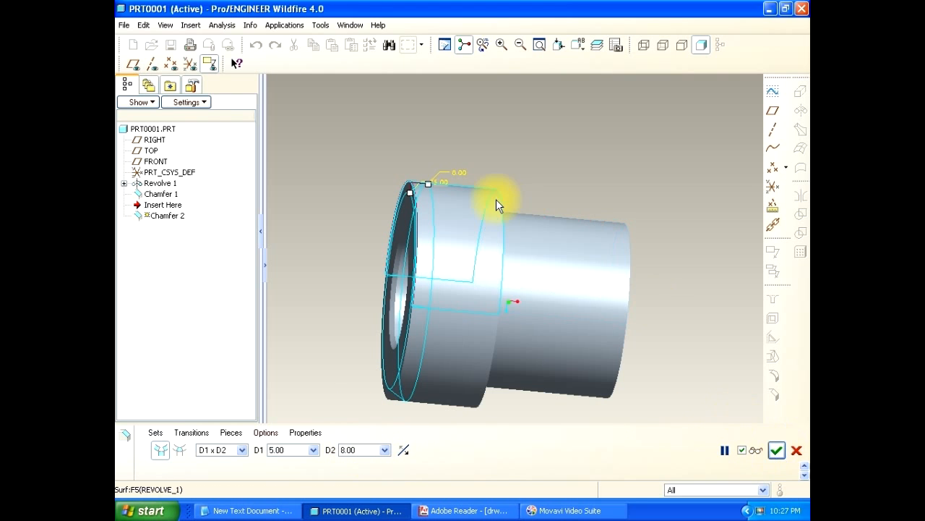
{"action": "left_click", "coordinate": [777, 450]}
{"action": "mouse_move", "coordinate": [558, 171]}
{"action": "middle_mouse_down"}
{"action": "mouse_move", "coordinate": [553, 161]}
{"action": "mouse_move", "coordinate": [548, 170]}
{"action": "middle_mouse_up"}
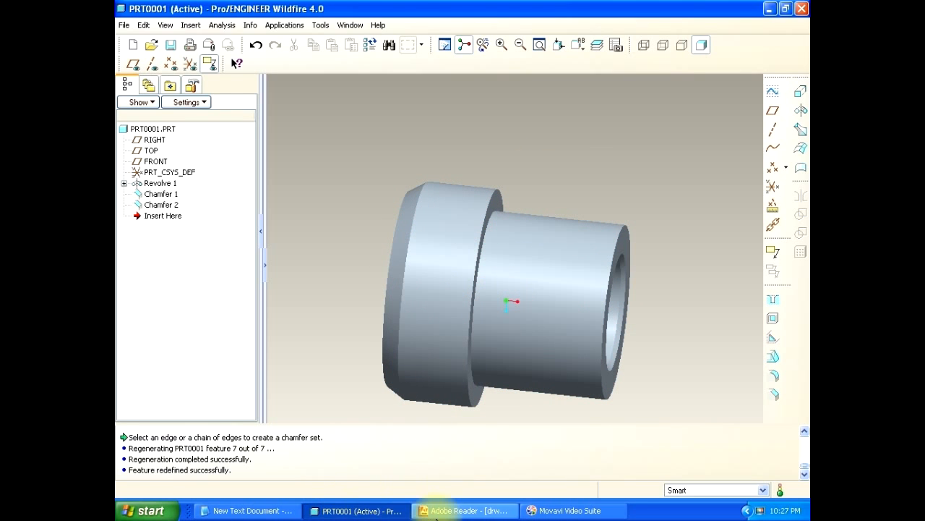
Check the drawing in Adobe Reader, return to Pro/ENGINEER and start a 45 x D chamfer on the large cylinder's outer edge at the shoulder
{"action": "left_click", "coordinate": [459, 511]}
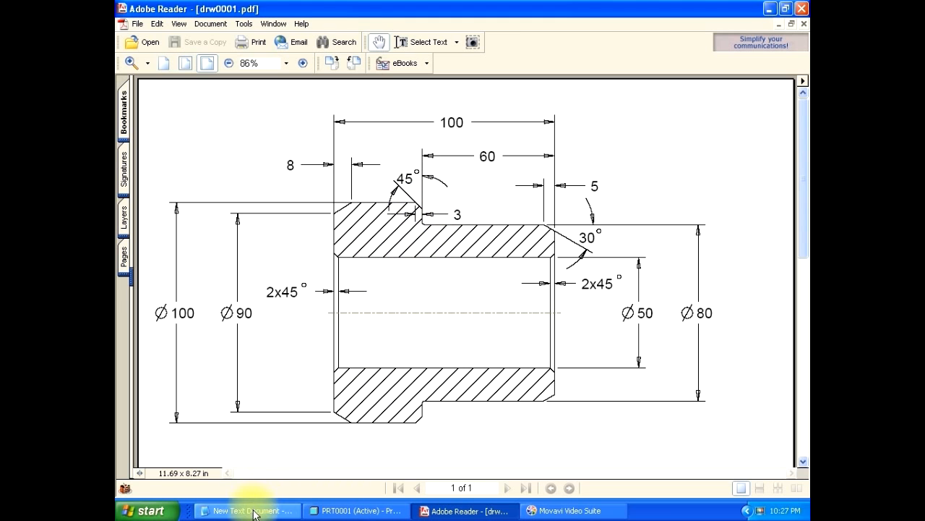
{"action": "left_click", "coordinate": [340, 510]}
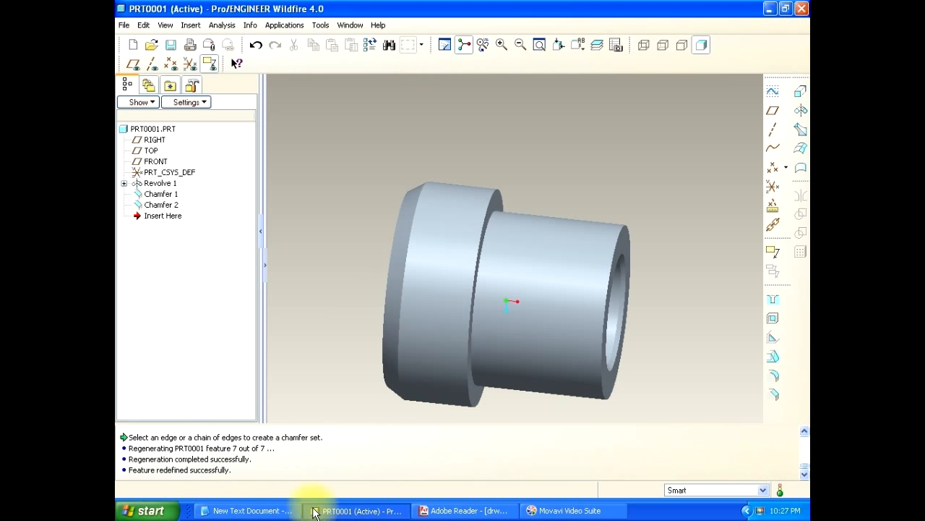
{"action": "left_click", "coordinate": [773, 399]}
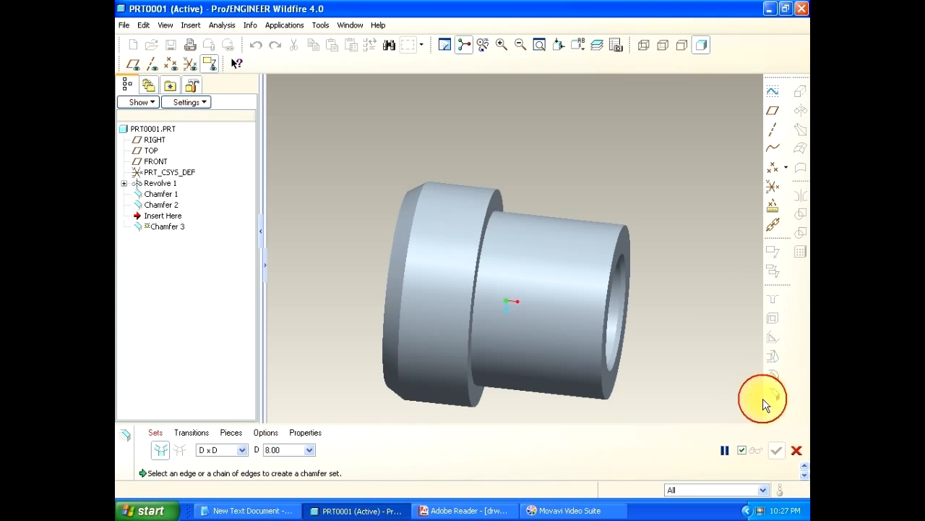
{"action": "left_click", "coordinate": [243, 450]}
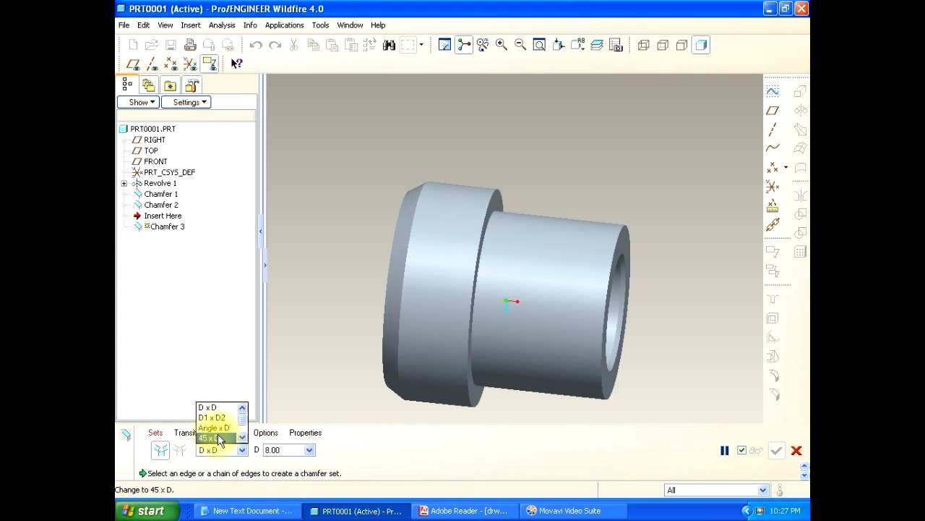
{"action": "left_click", "coordinate": [217, 437]}
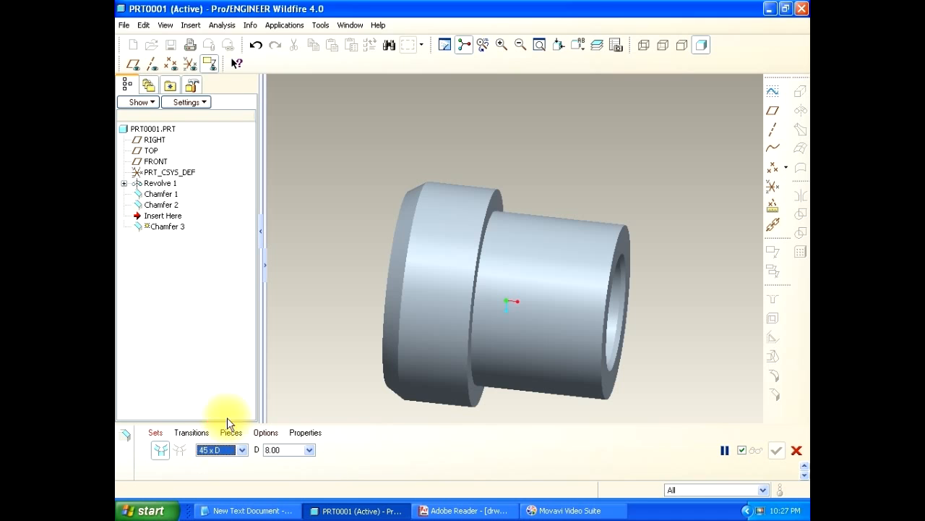
{"action": "left_click", "coordinate": [491, 195]}
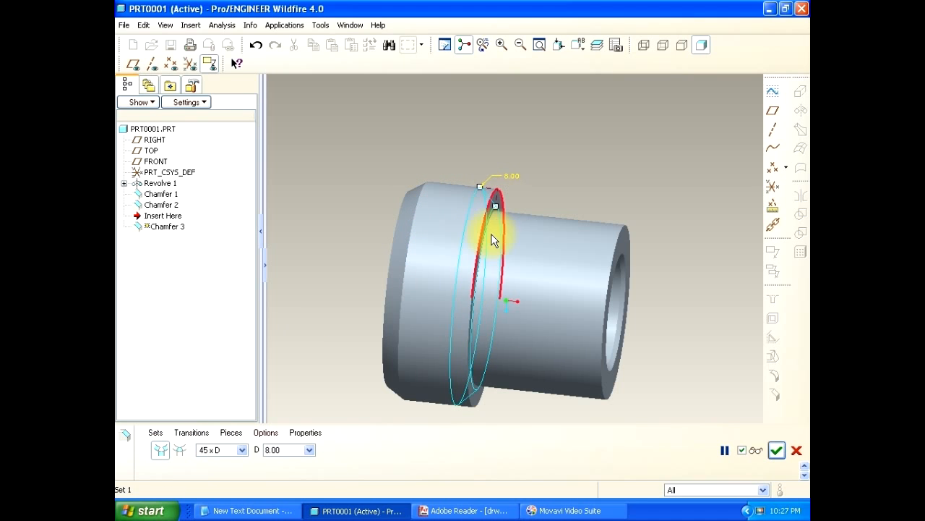
Set the shoulder-edge chamfer's D to 3 and complete the chamfer
{"action": "left_click_drag", "start_coordinate": [285, 449], "coordinate": [263, 452]}
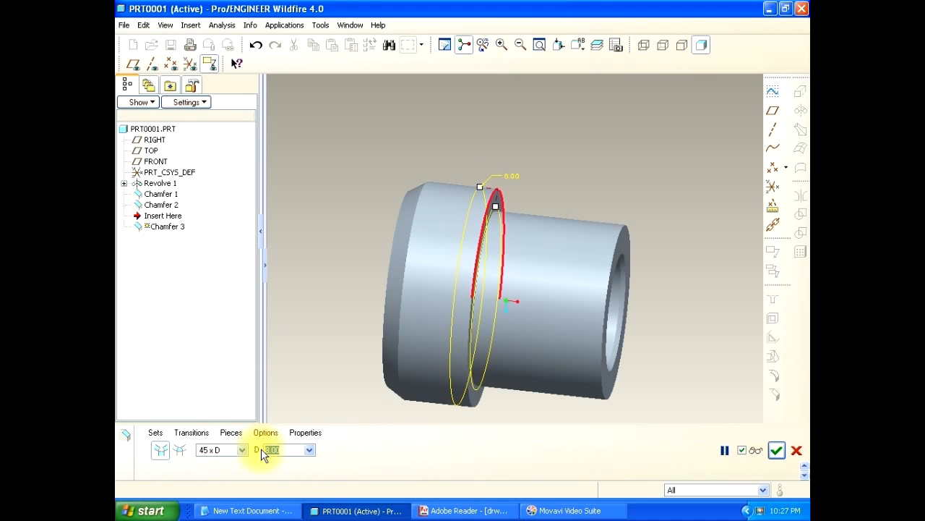
{"action": "type", "text": "3"}
{"action": "key", "text": "Return"}
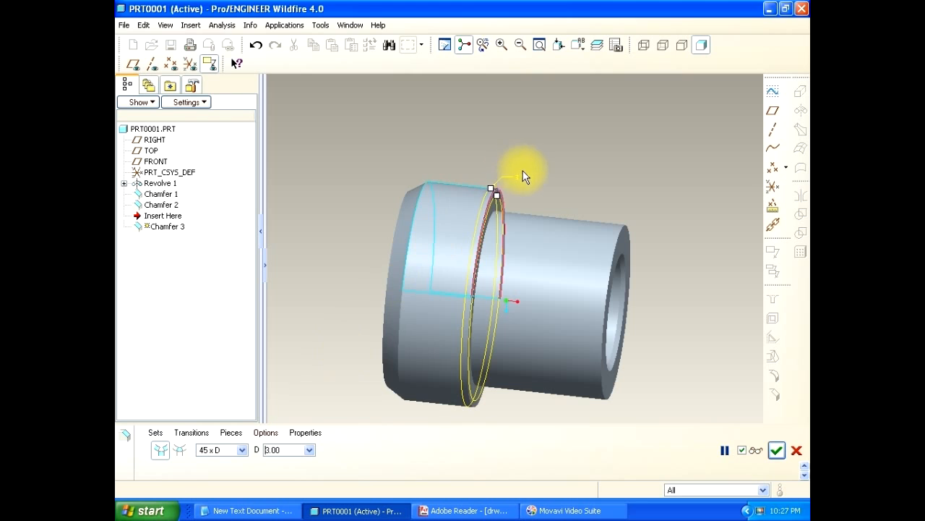
{"action": "left_click", "coordinate": [777, 449]}
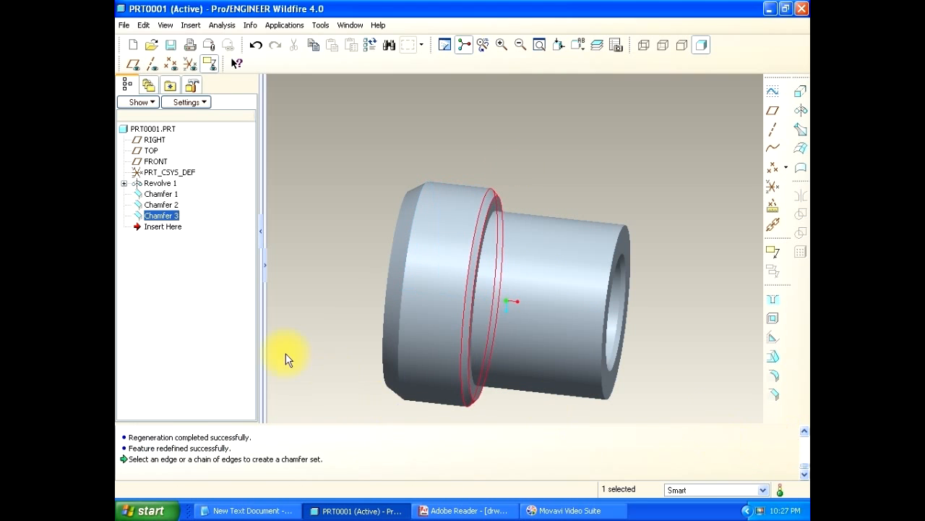
Review the drawing in Adobe Reader, write "same option (DxD & 45xD)" in the Notepad document and minimize Notepad
{"action": "left_click", "coordinate": [463, 511]}
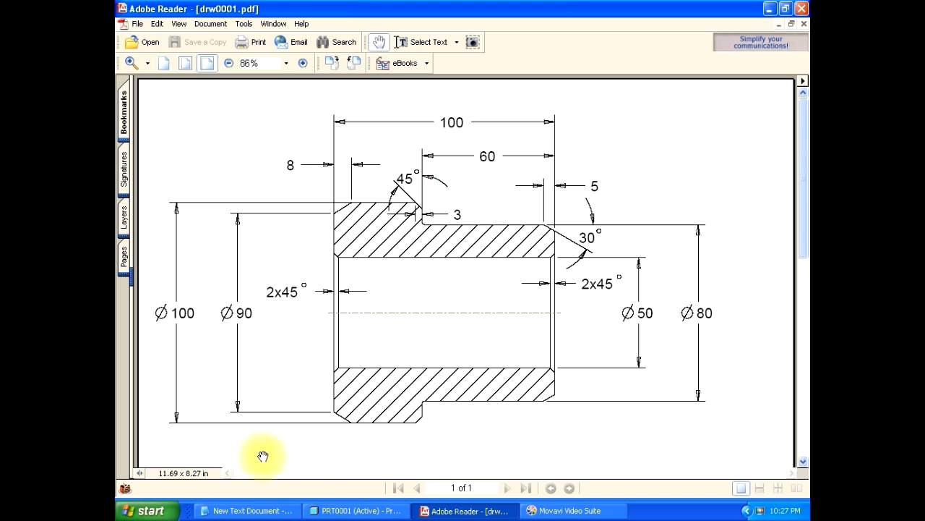
{"action": "left_click", "coordinate": [249, 510]}
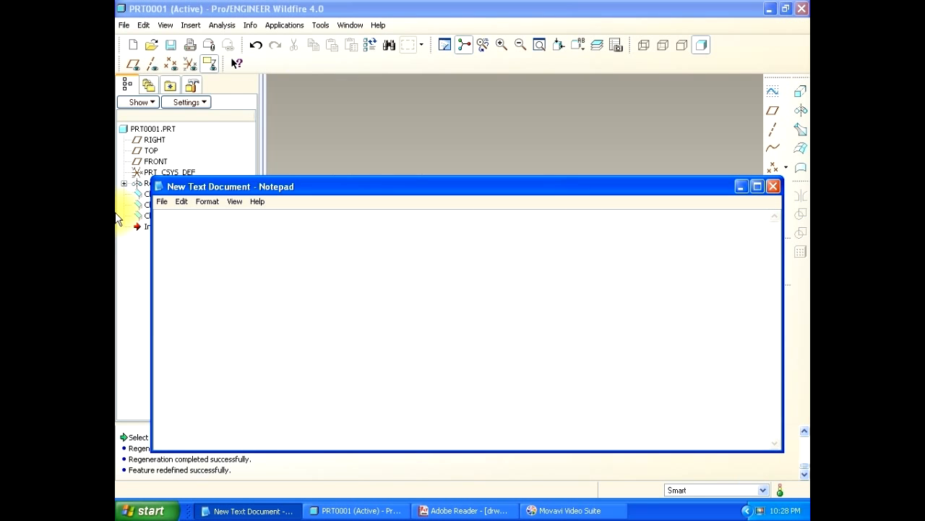
{"action": "type", "text": "sa"}
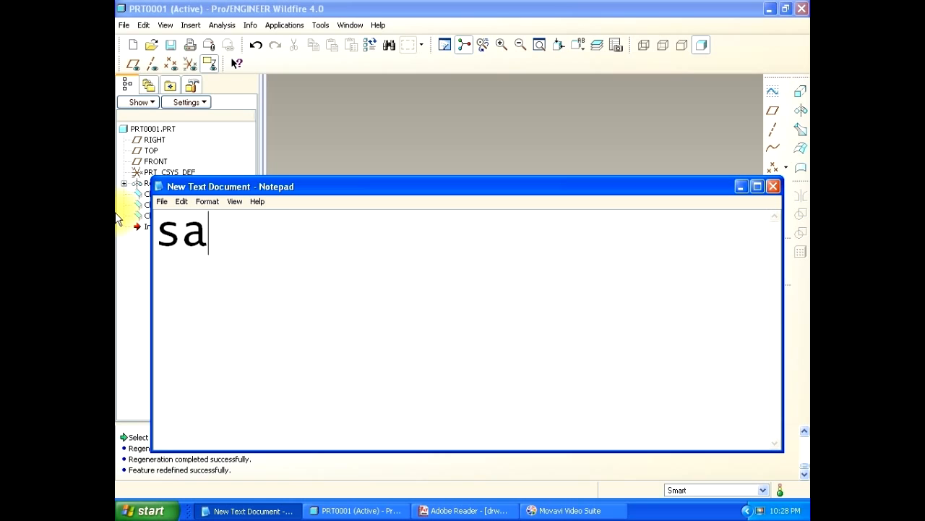
{"action": "type", "text": "me option (DxD &"}
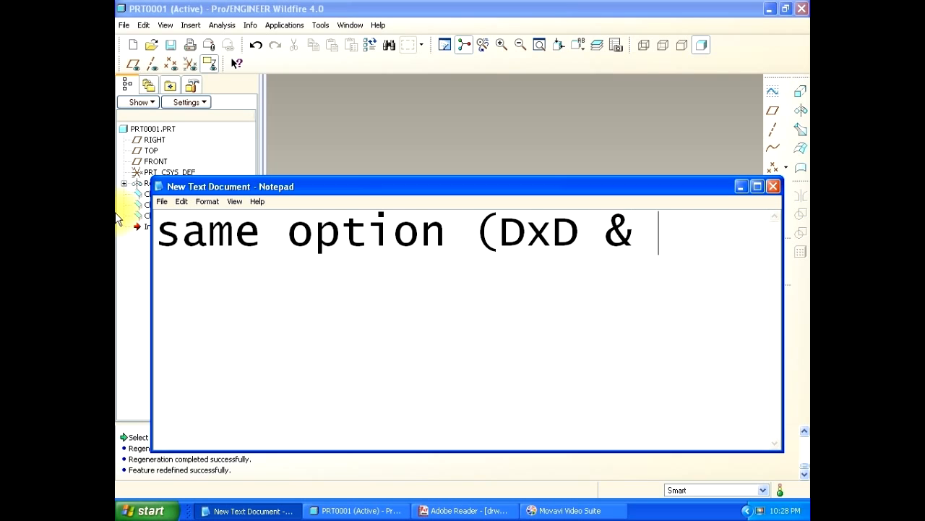
{"action": "type", "text": "45XD"}
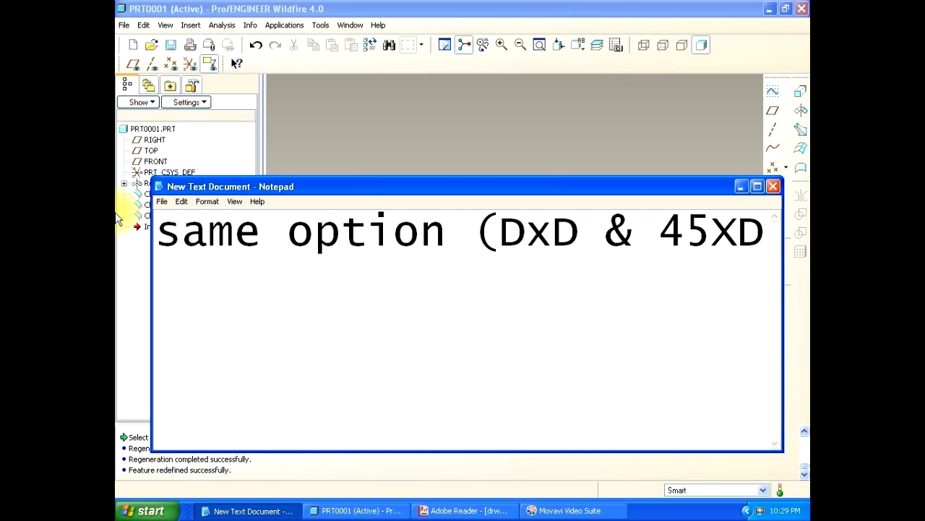
{"action": "type", "text": ")"}
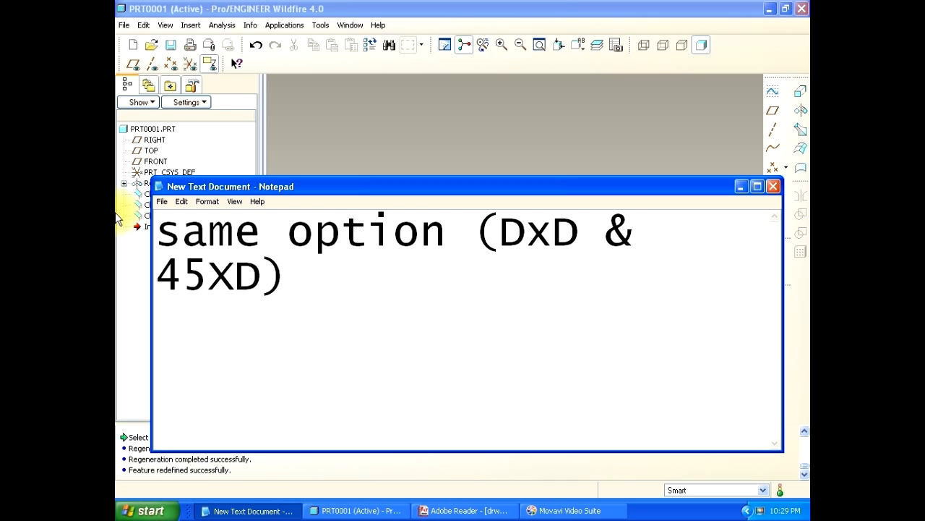
{"action": "left_click", "coordinate": [233, 278]}
{"action": "key", "text": "BackSpace"}
{"action": "type", "text": "x"}
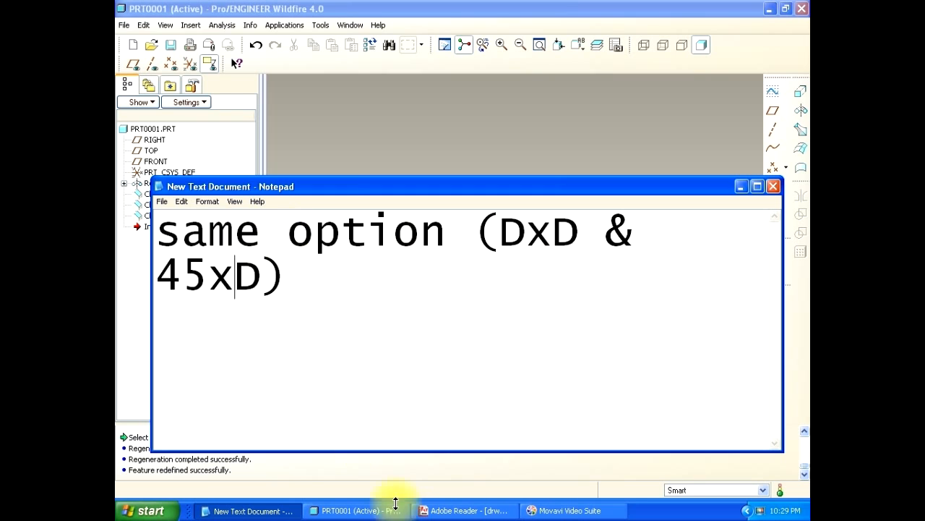
{"action": "left_click", "coordinate": [740, 188]}
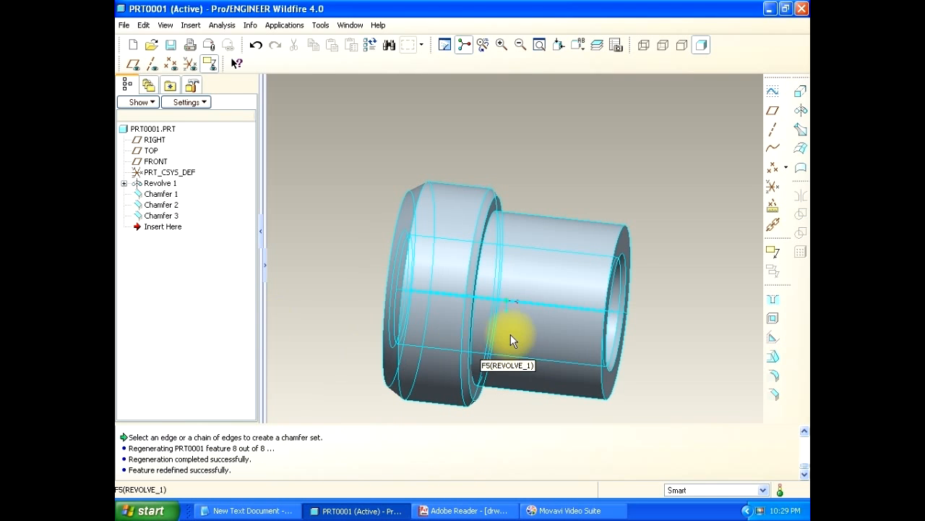
Start another chamfer, check the drawing in Adobe Reader, and choose the Angle x D scheme in Pro/ENGINEER
{"action": "middle_click_drag", "start_coordinate": [510, 337], "coordinate": [496, 326]}
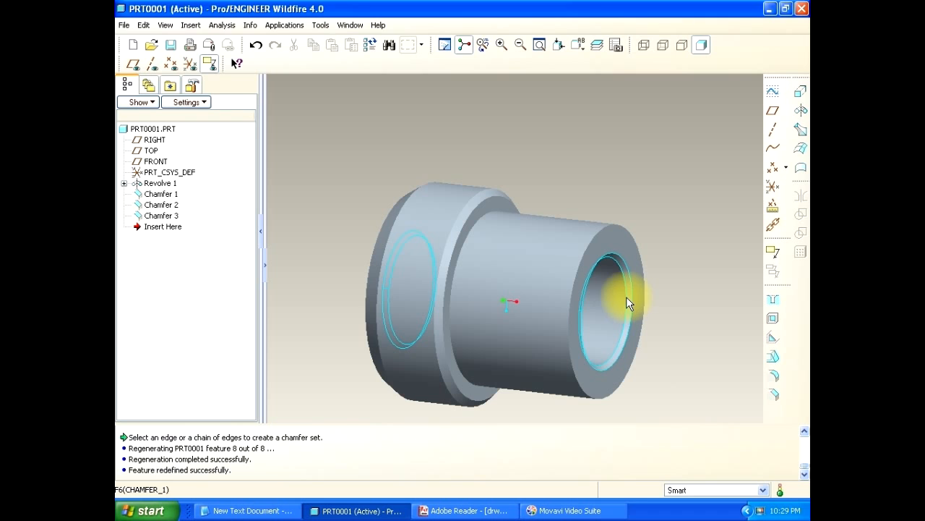
{"action": "left_click", "coordinate": [772, 395]}
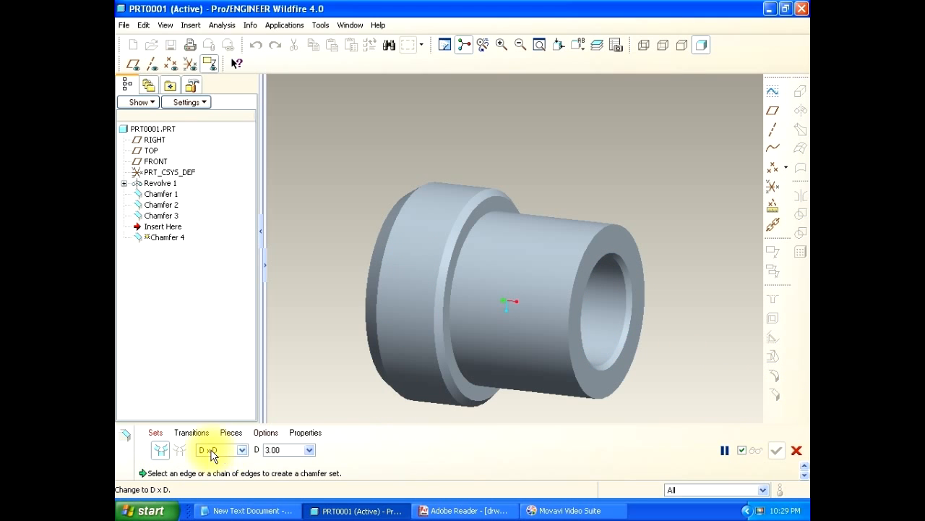
{"action": "left_click", "coordinate": [241, 452]}
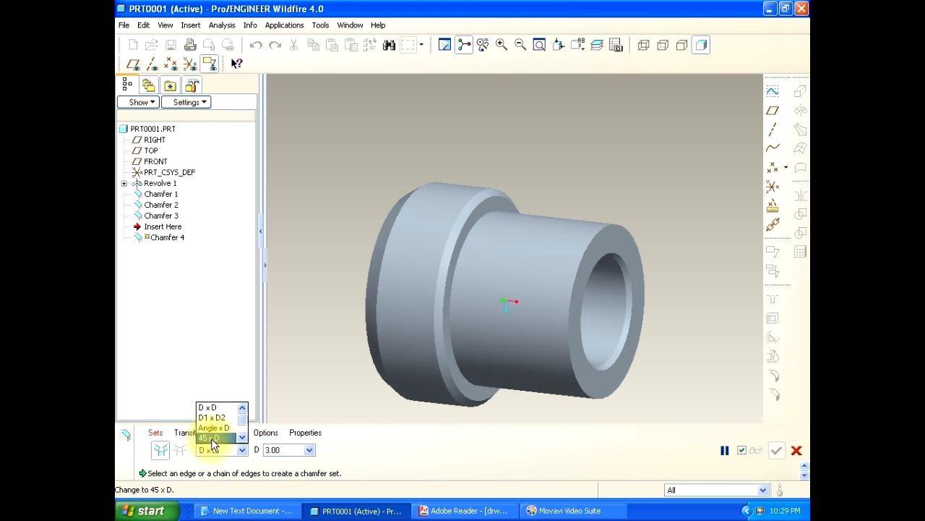
{"action": "left_click", "coordinate": [443, 511]}
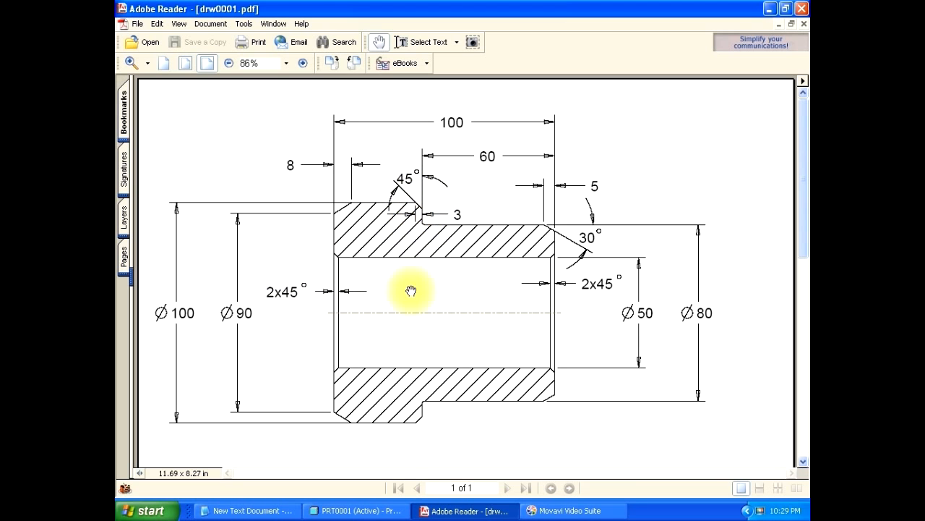
{"action": "left_click", "coordinate": [358, 511]}
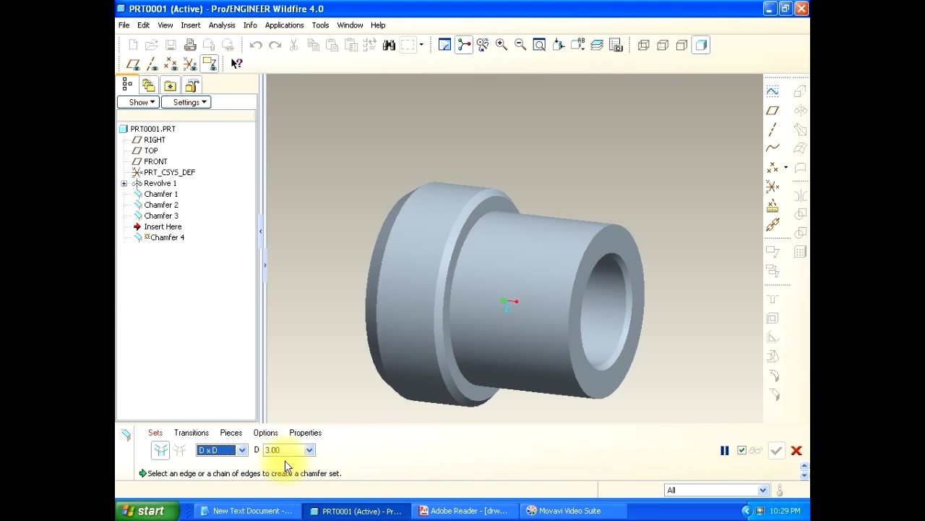
{"action": "left_click", "coordinate": [245, 450]}
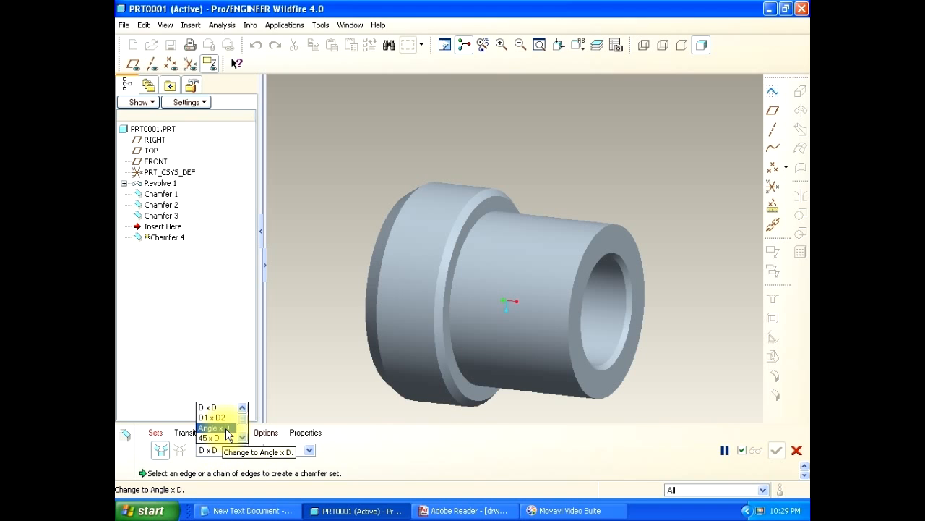
{"action": "left_click", "coordinate": [227, 428]}
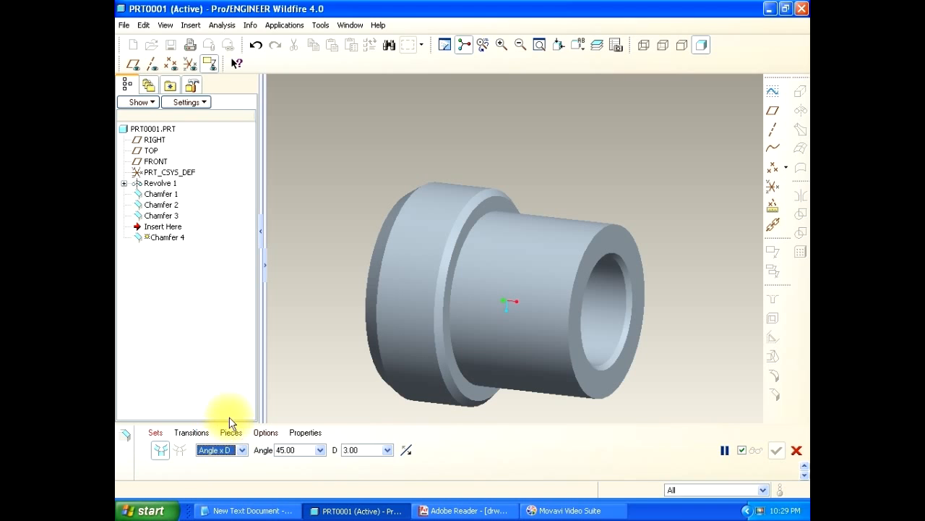
Set the chamfer angle to 30, check the drawing in Adobe Reader, and set D to 5 in Pro/ENGINEER
{"action": "left_click", "coordinate": [307, 453]}
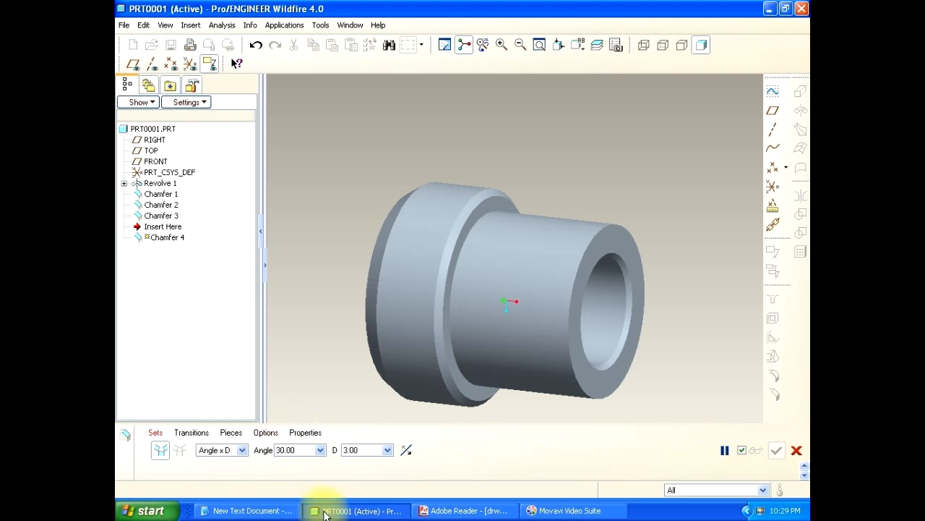
{"action": "left_click", "coordinate": [445, 511]}
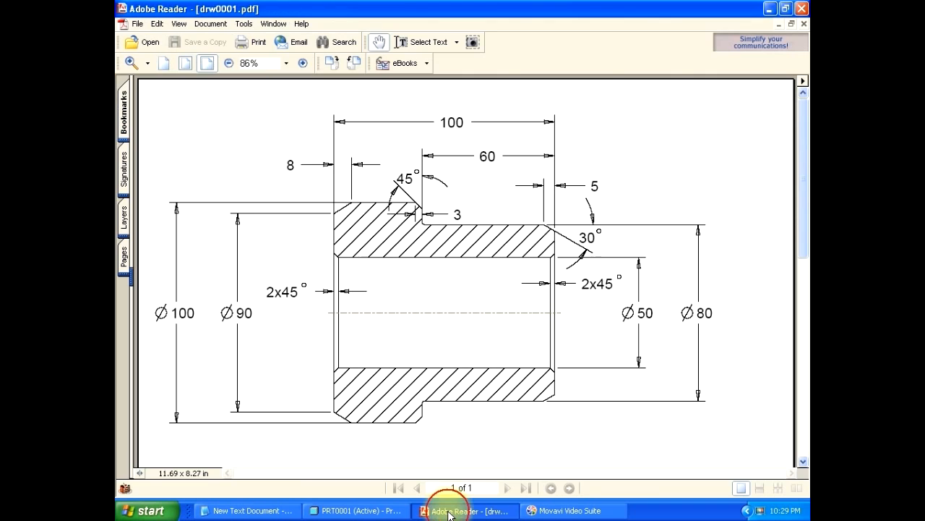
{"action": "left_click", "coordinate": [459, 508]}
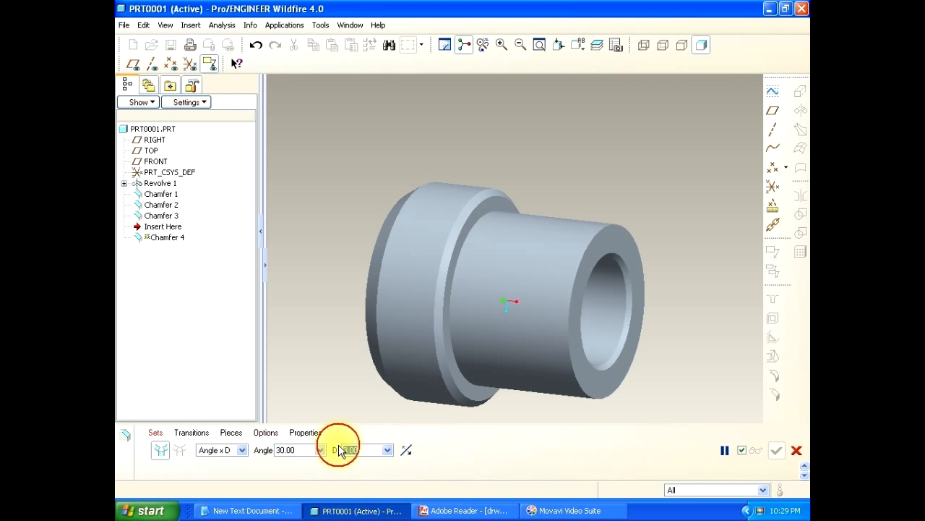
{"action": "key", "text": "Return"}
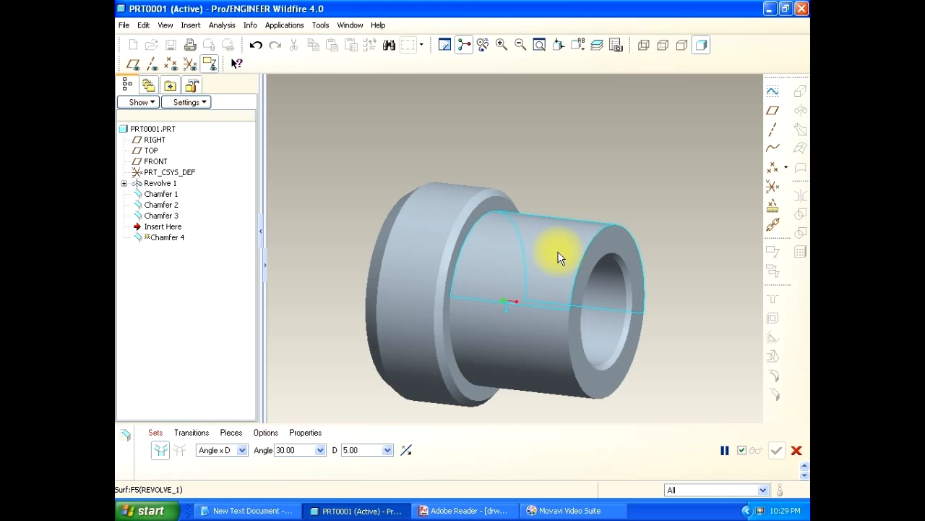
Apply the chamfer to the small cylinder's outer end edge, flip its distance direction and back, and complete the chamfer
{"action": "left_click", "coordinate": [597, 225]}
{"action": "middle_click_drag", "start_coordinate": [577, 245], "coordinate": [590, 242]}
{"action": "left_click", "coordinate": [406, 451]}
{"action": "left_click", "coordinate": [406, 452]}
{"action": "scroll", "coordinate": [615, 224], "scroll_direction": "up", "scroll_amount": 3}
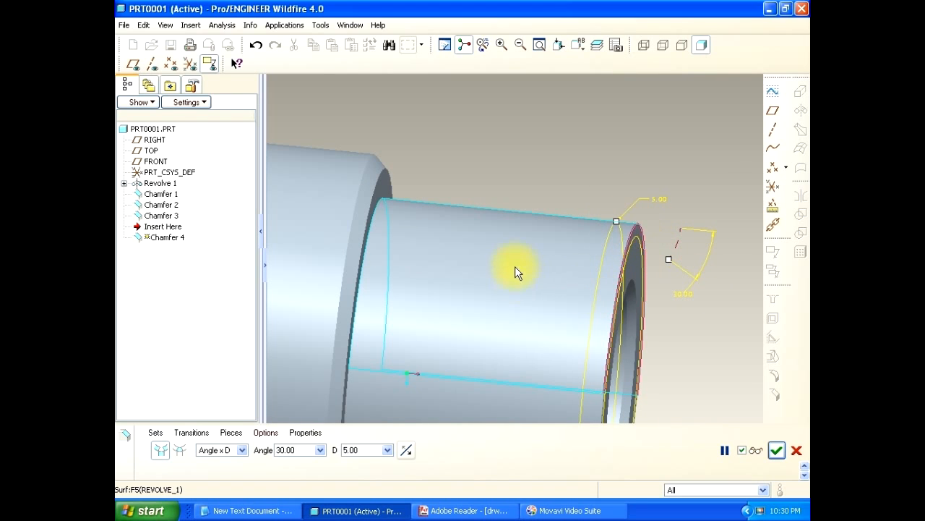
{"action": "scroll", "coordinate": [514, 271], "scroll_direction": "down", "scroll_amount": 2}
{"action": "left_click", "coordinate": [776, 452]}
Inspect the chamfered part, compare it with the drawing in Adobe Reader and view it again in Pro/ENGINEER
{"action": "middle_click_drag", "start_coordinate": [569, 244], "coordinate": [539, 213]}
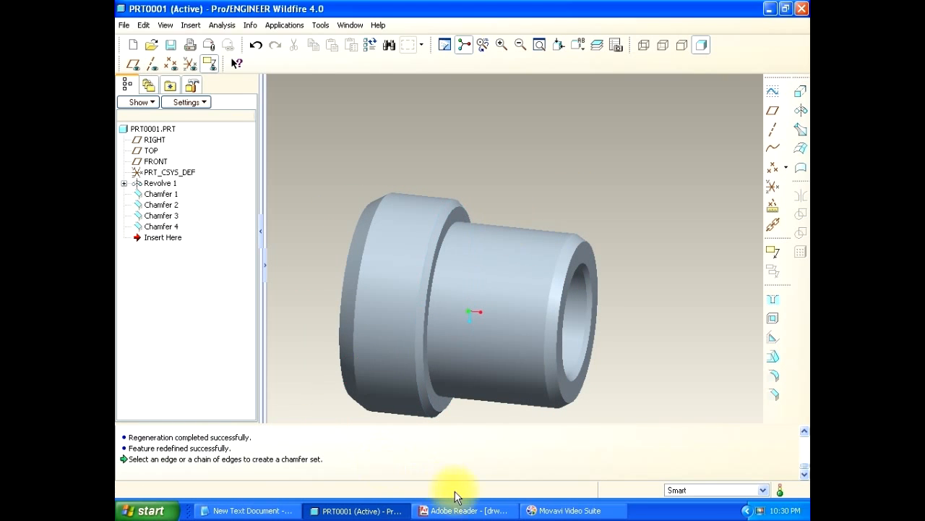
{"action": "left_click", "coordinate": [435, 510]}
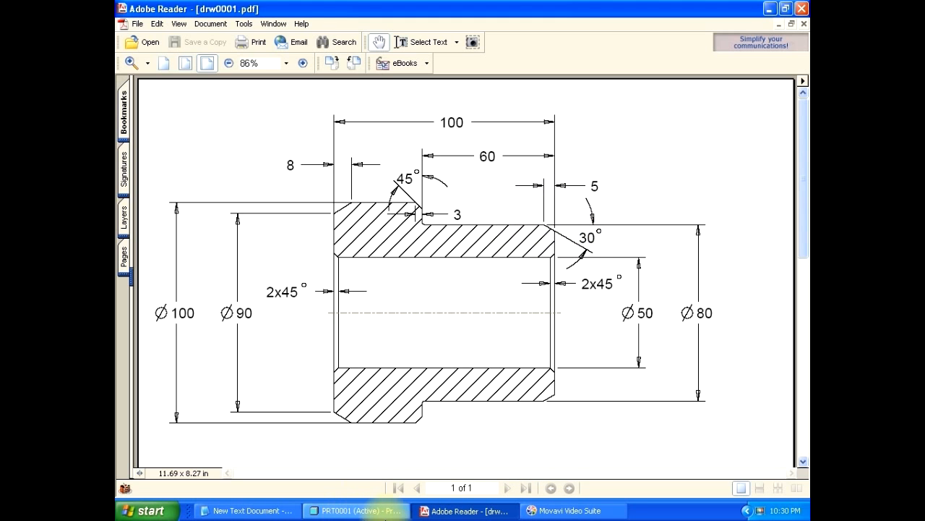
{"action": "left_click", "coordinate": [390, 516]}
{"action": "middle_click_drag", "start_coordinate": [446, 296], "coordinate": [475, 265]}
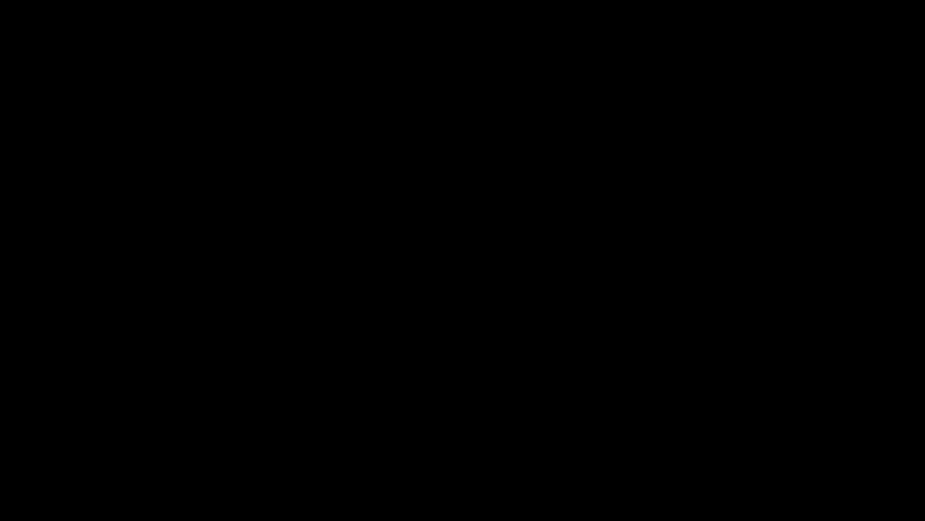